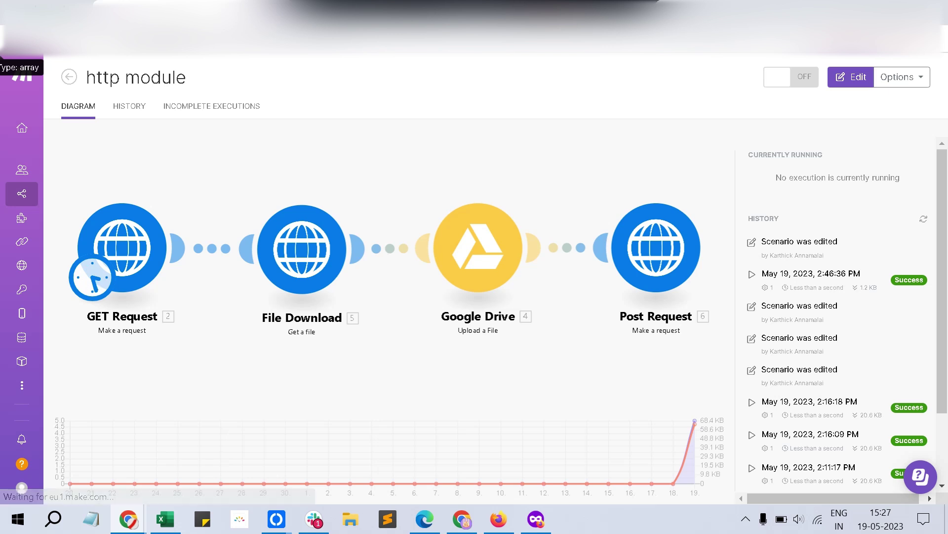
Step: Open the http module scenario for editing and review the forms endpoint URL in the GET Request module's settings
click(122, 247)
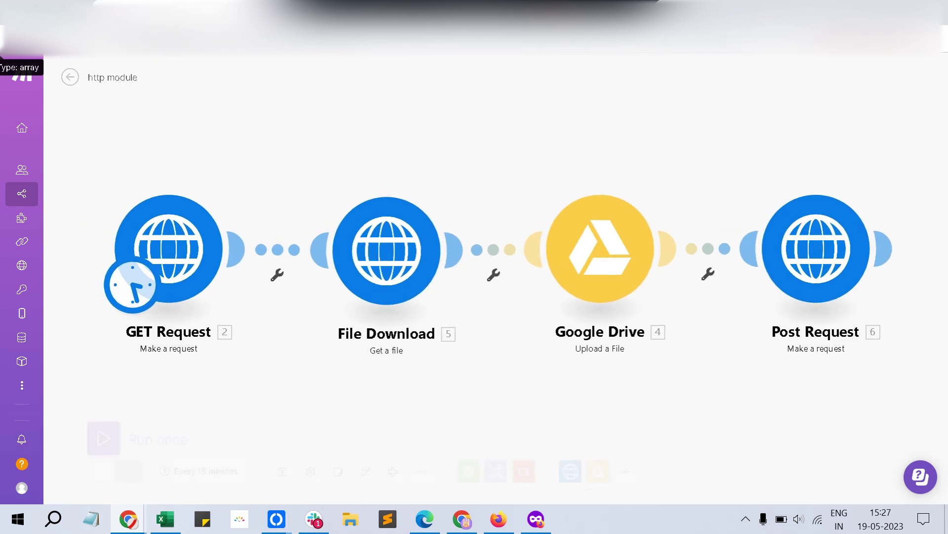
click(170, 248)
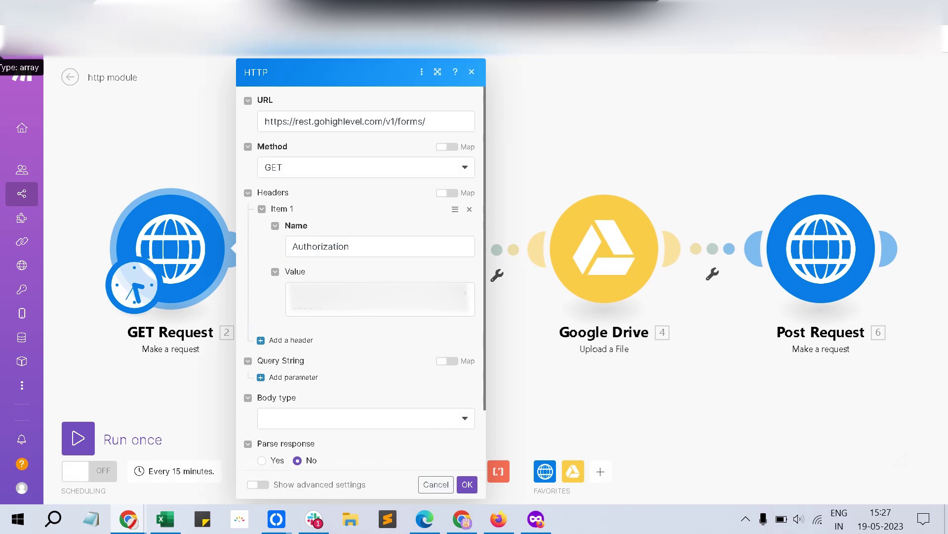
drag(426, 121, 264, 121)
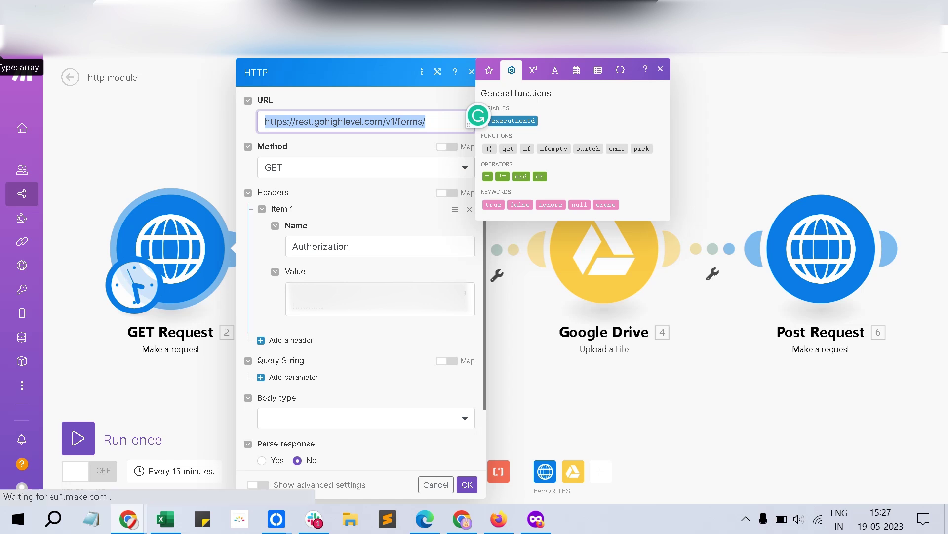
Step: Switch to HighLevel and open the form builder's list of forms in the Sites section
click(536, 518)
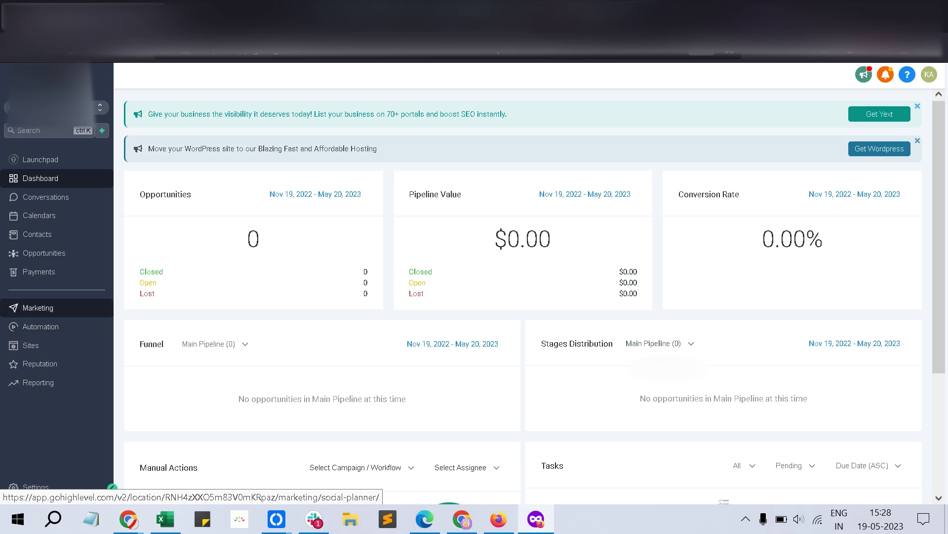
click(38, 307)
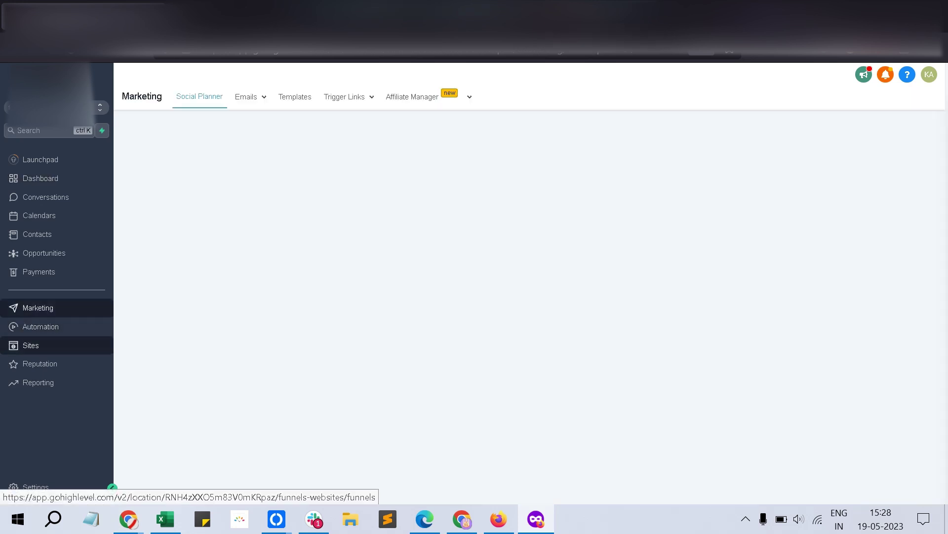
click(31, 344)
mouse_move(433, 97)
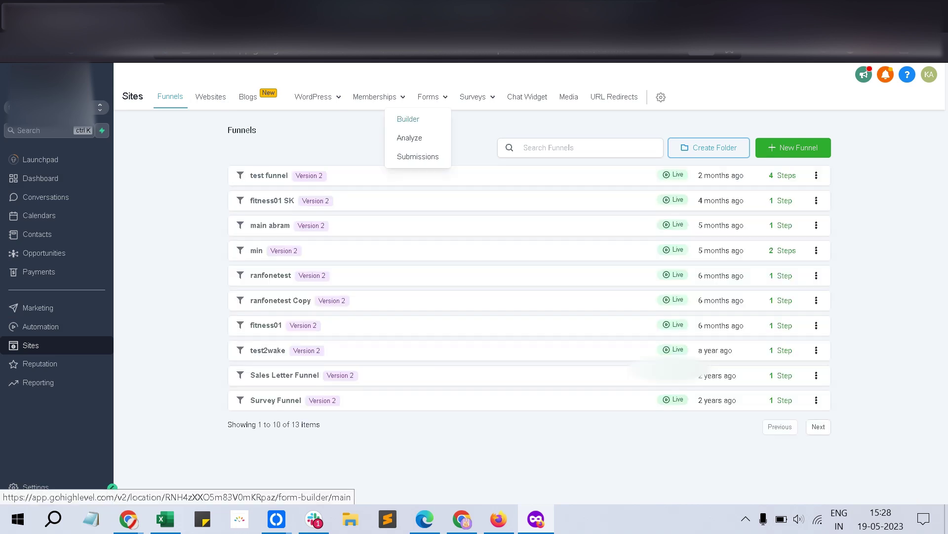
click(408, 118)
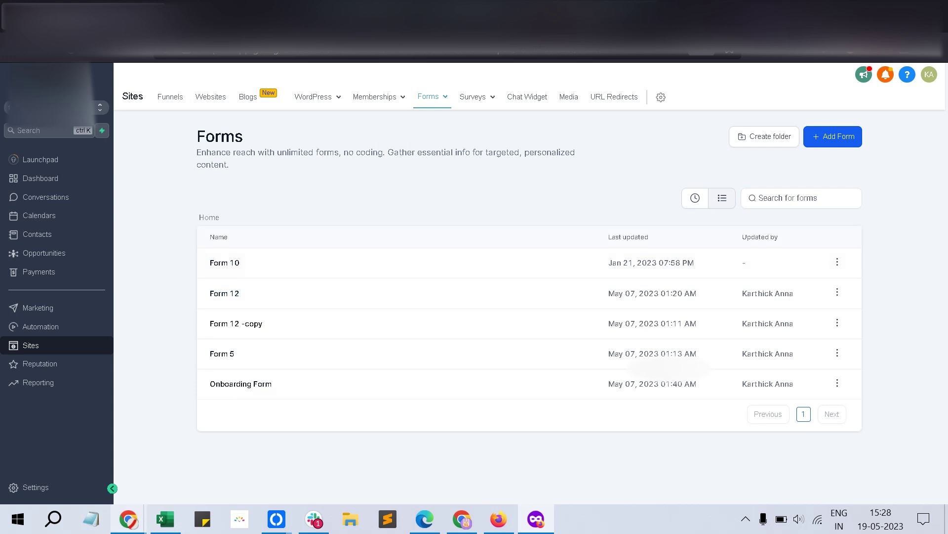
Step: Switch back to Make, review the GET Request module's Authorization header and accept its settings
mouse_move(129, 519)
click(79, 459)
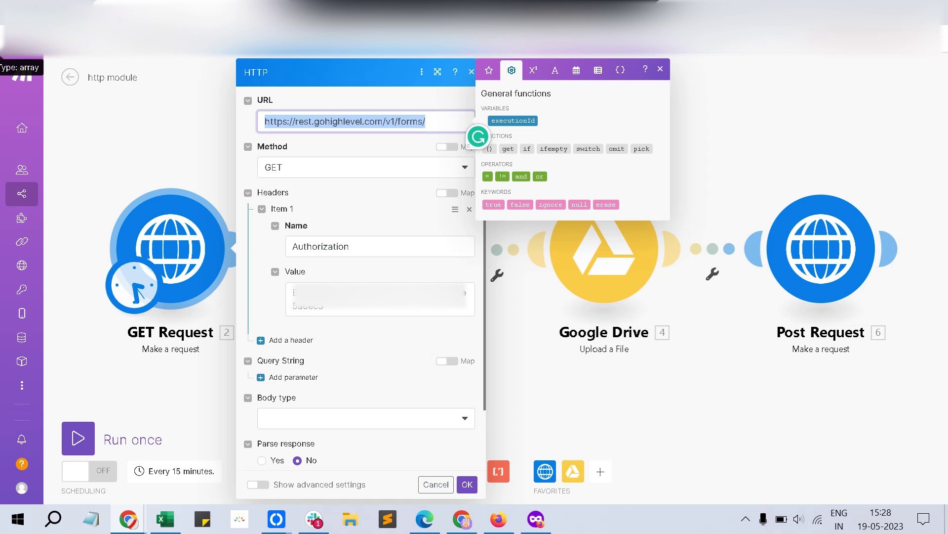
click(349, 246)
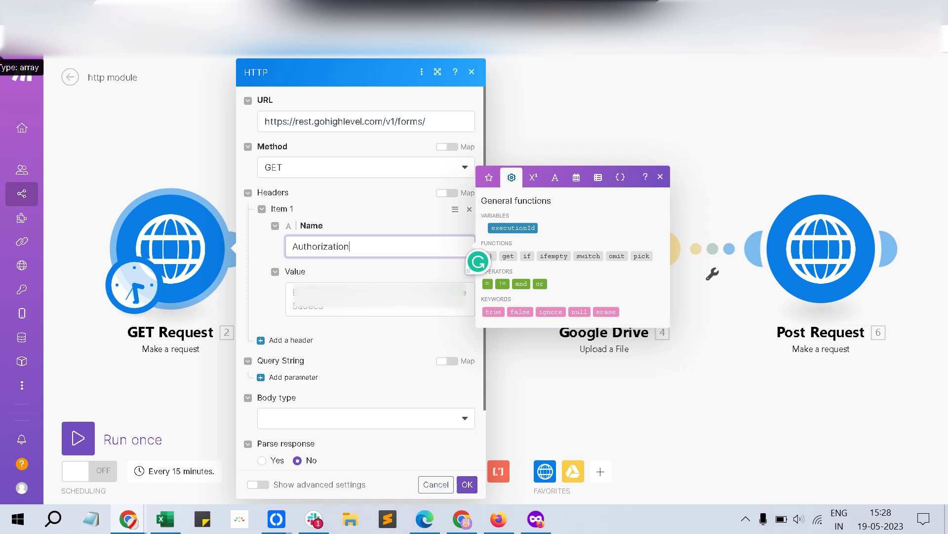
click(466, 485)
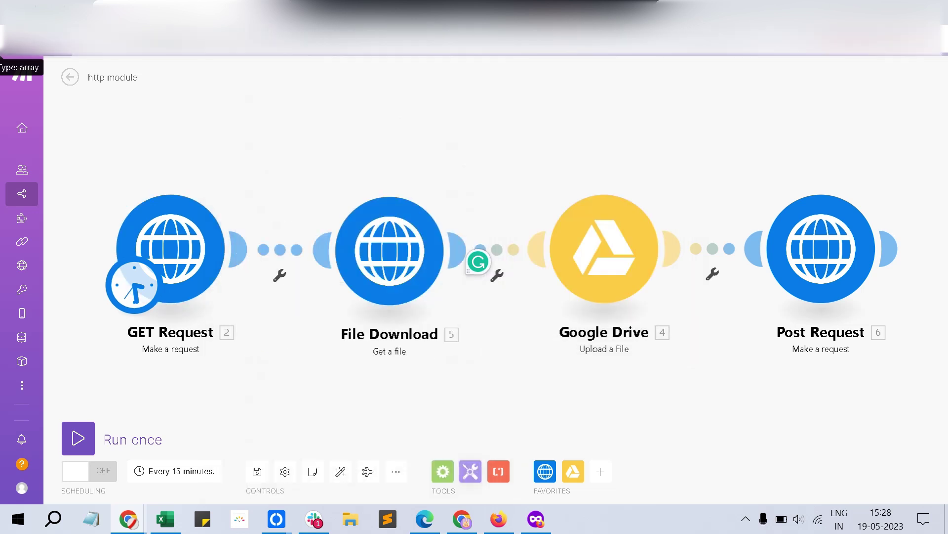
Step: Run only the GET Request module and examine the forms data in its output bundle
right_click(203, 251)
click(252, 279)
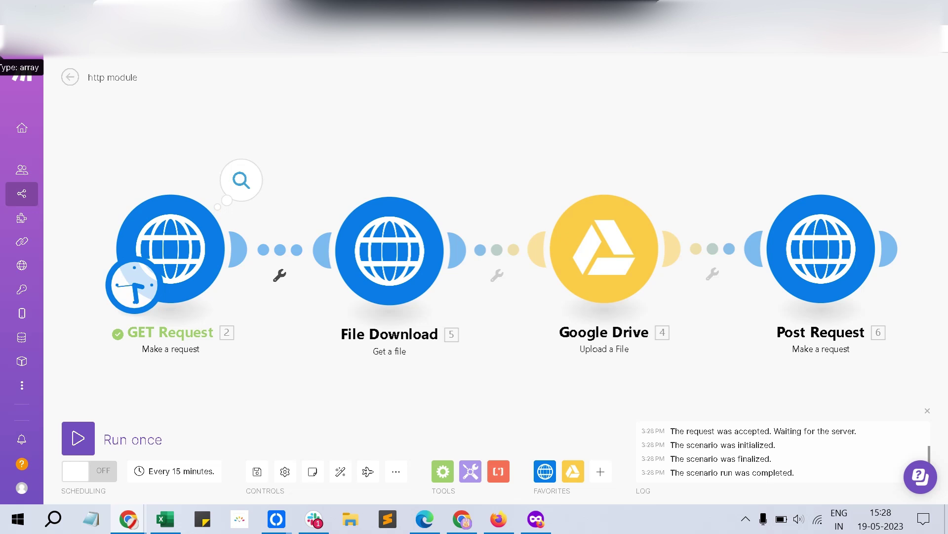
click(241, 180)
scroll(399, 292, down, 2)
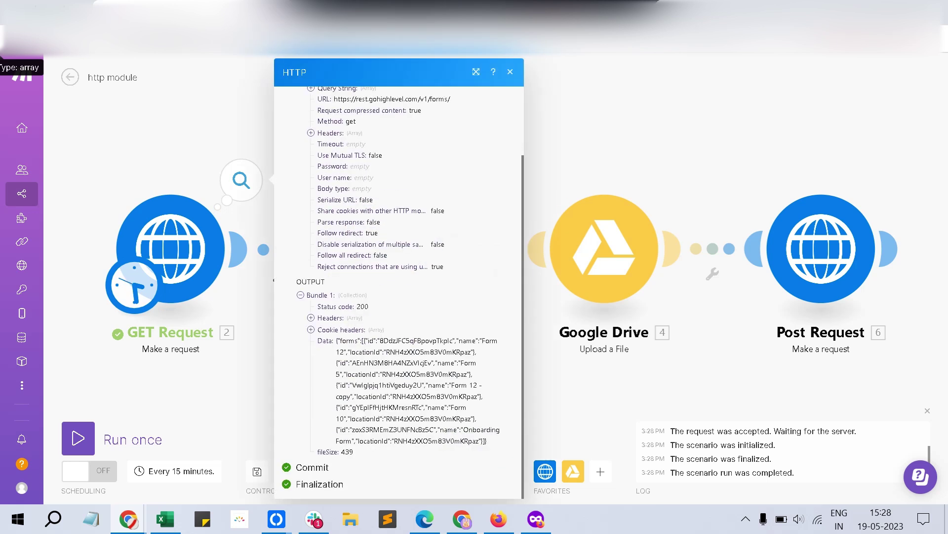
drag(336, 340, 434, 374)
click(434, 374)
key(Escape)
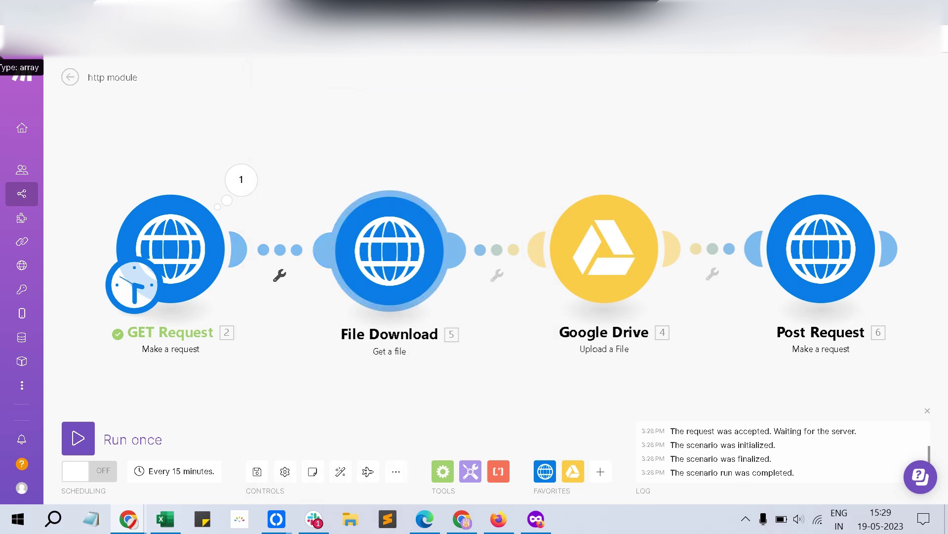
right_click(275, 361)
click(321, 369)
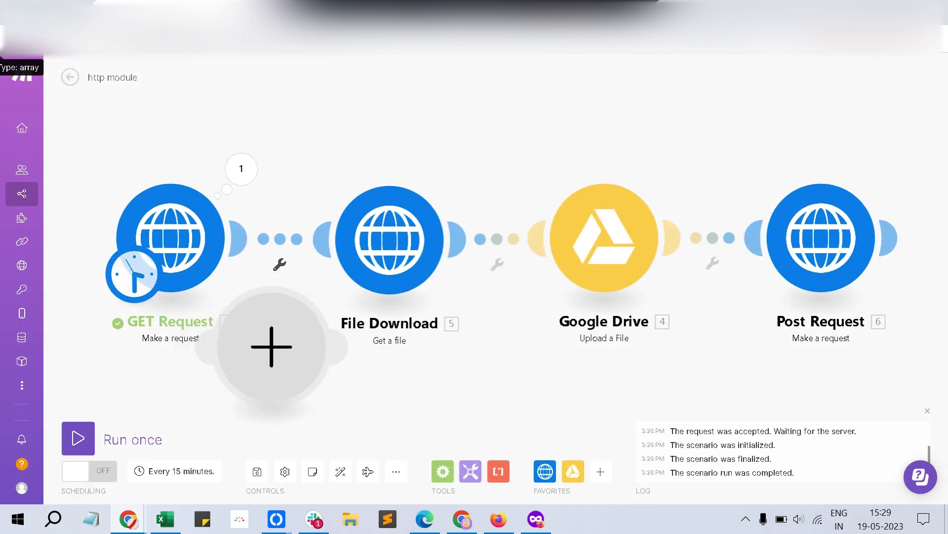
click(388, 306)
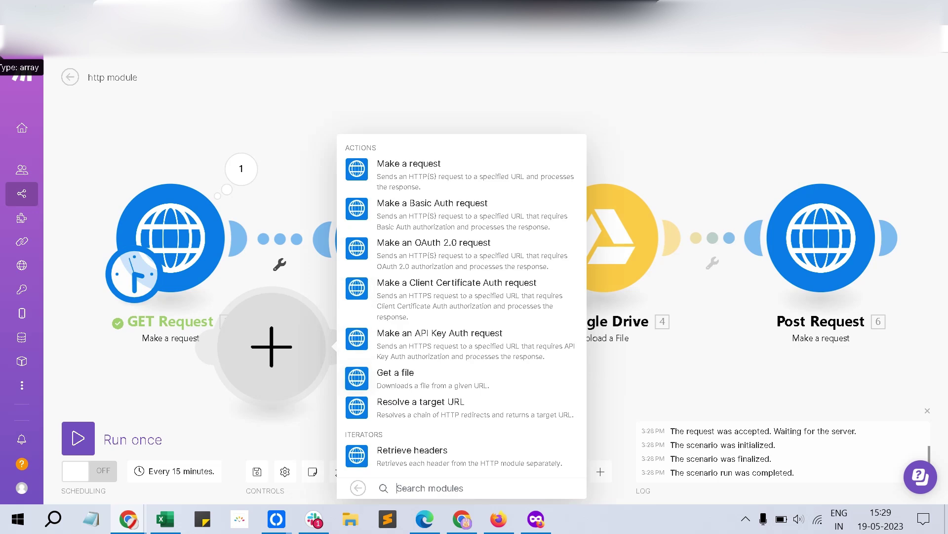
click(284, 348)
right_click(284, 348)
click(329, 373)
Step: Review the PDF URL in the File Download module's settings and close them without changes
click(389, 239)
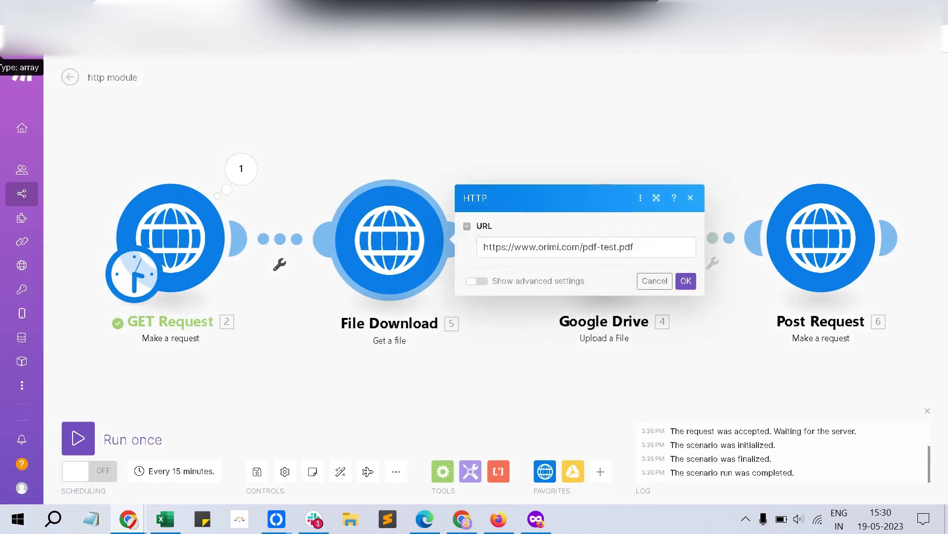
triple_click(558, 247)
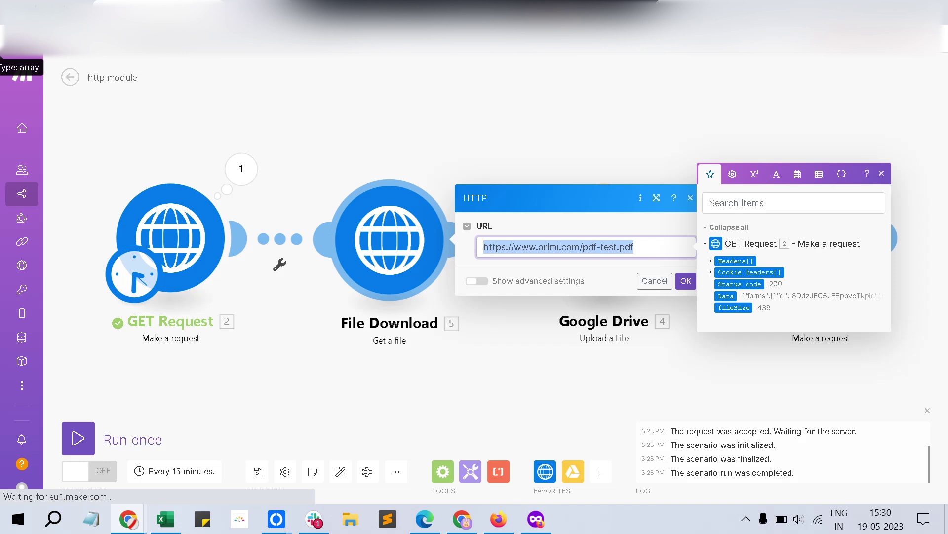
click(654, 280)
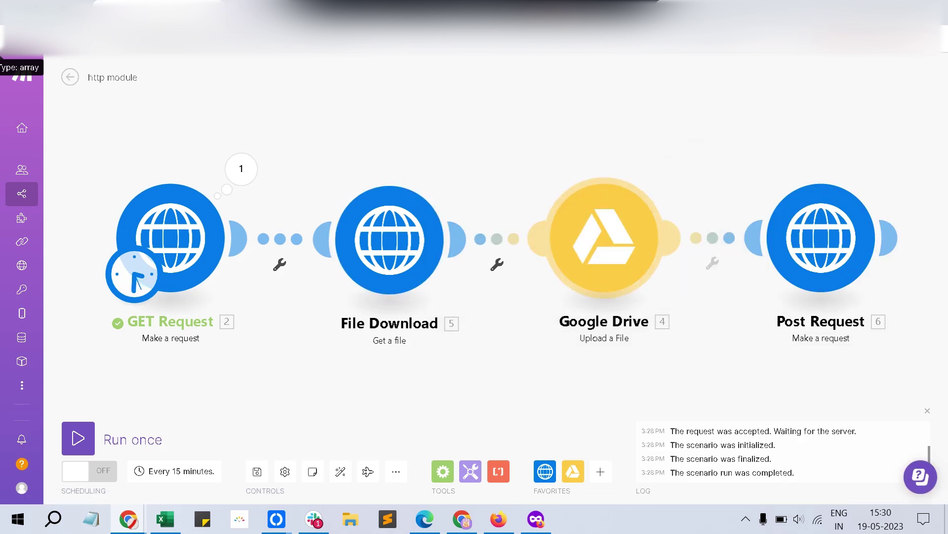
Step: Run only the File Download module and examine the file name and binary data in its output
right_click(406, 269)
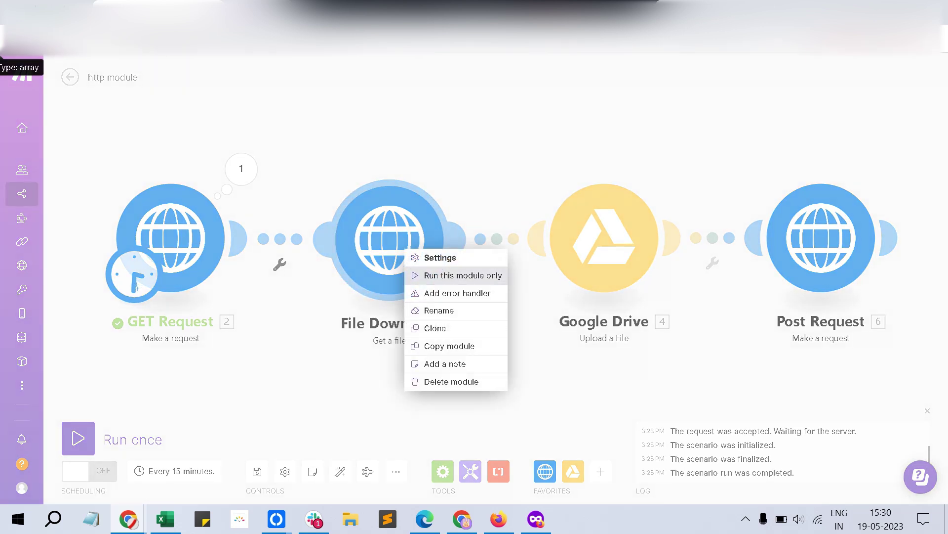
click(445, 275)
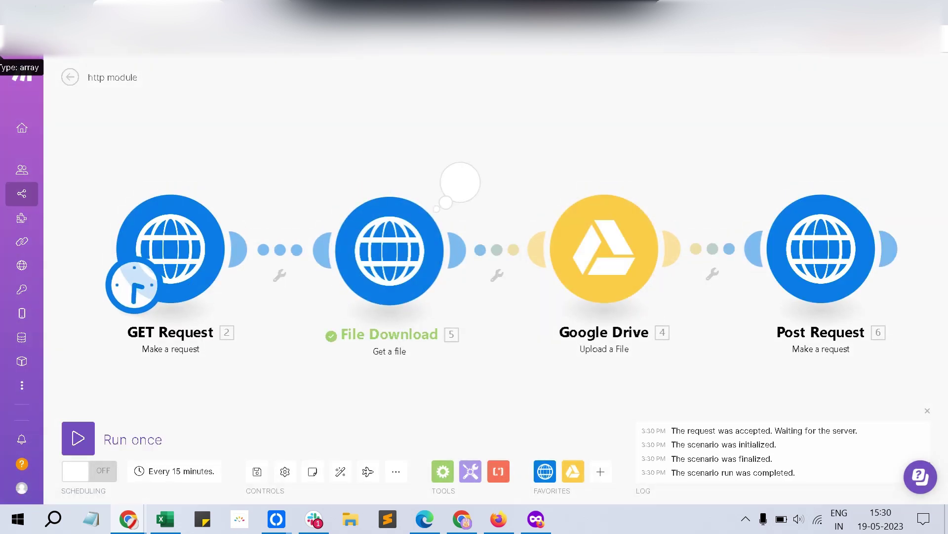
click(460, 182)
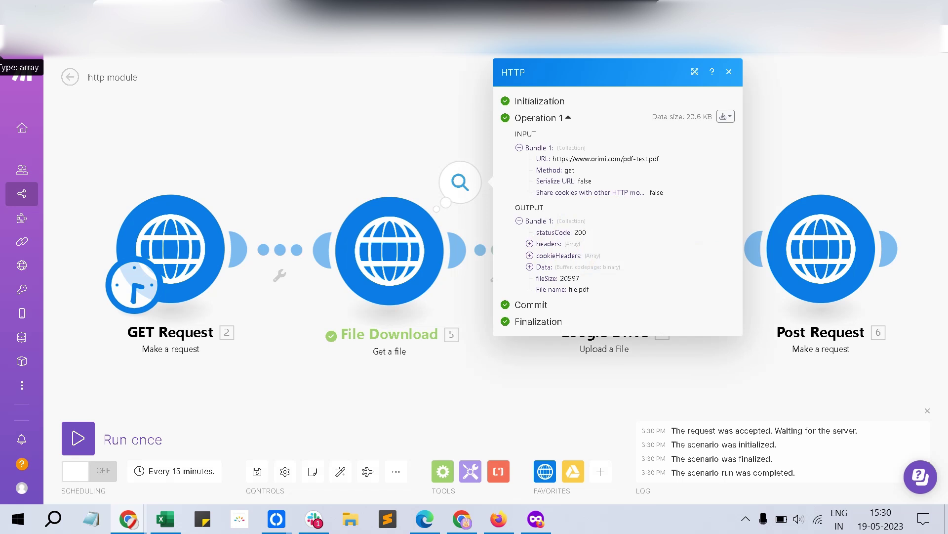
drag(569, 289, 579, 289)
click(530, 267)
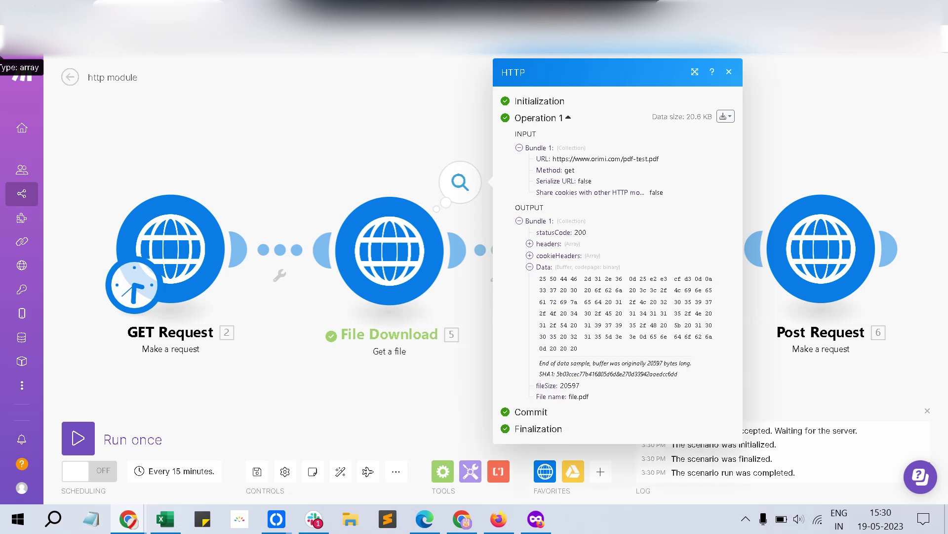
drag(539, 279, 584, 348)
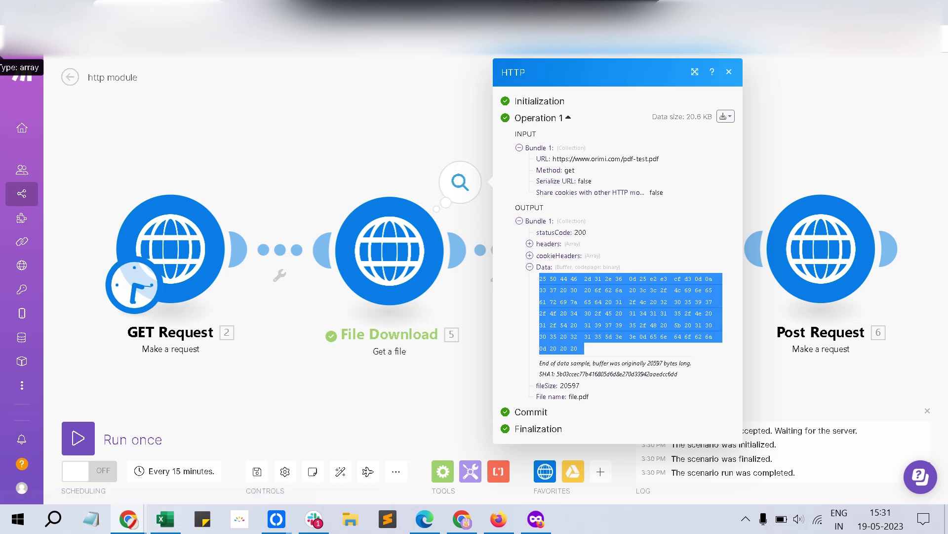
click(728, 72)
Step: Review the Google Drive upload module's file name and mapped Data field, and accept its settings
click(603, 249)
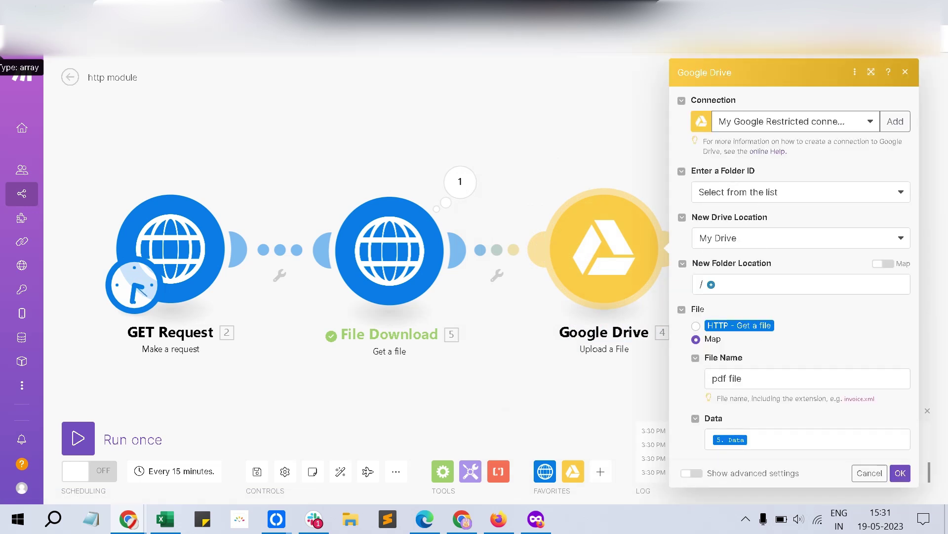
click(749, 439)
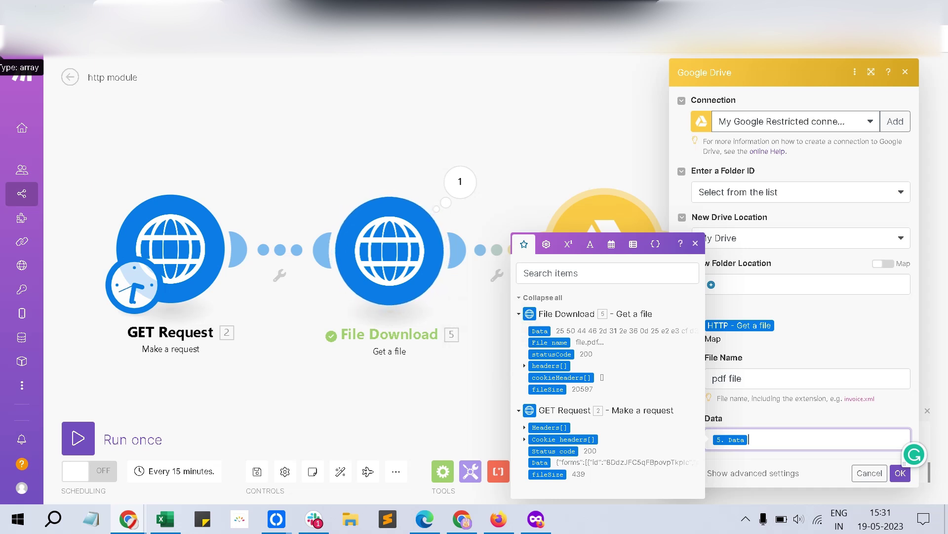
key(Escape)
click(901, 473)
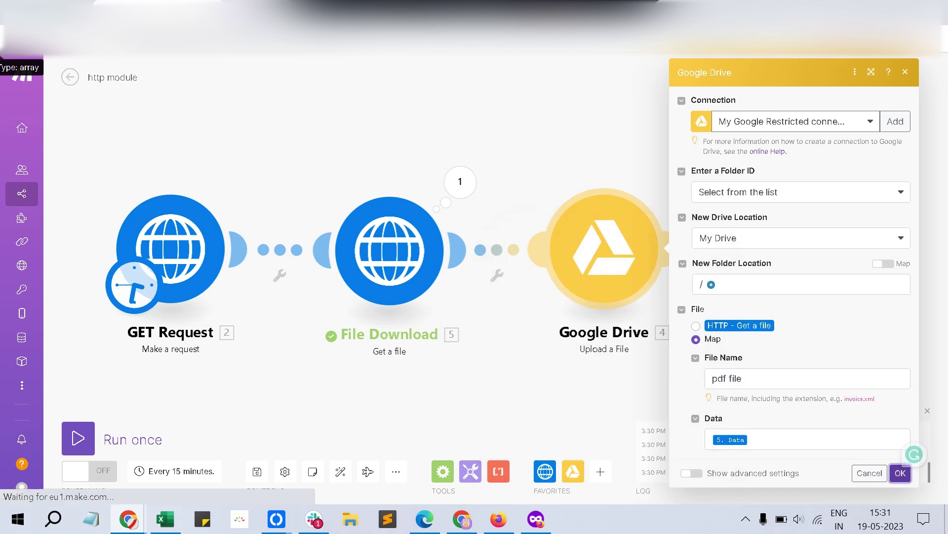
right_click(599, 247)
click(637, 267)
click(726, 321)
click(869, 354)
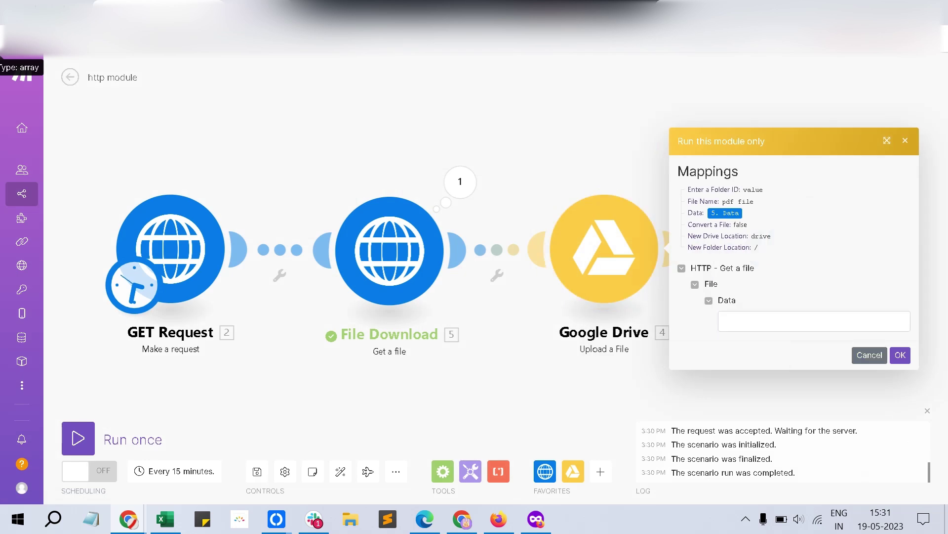
click(869, 354)
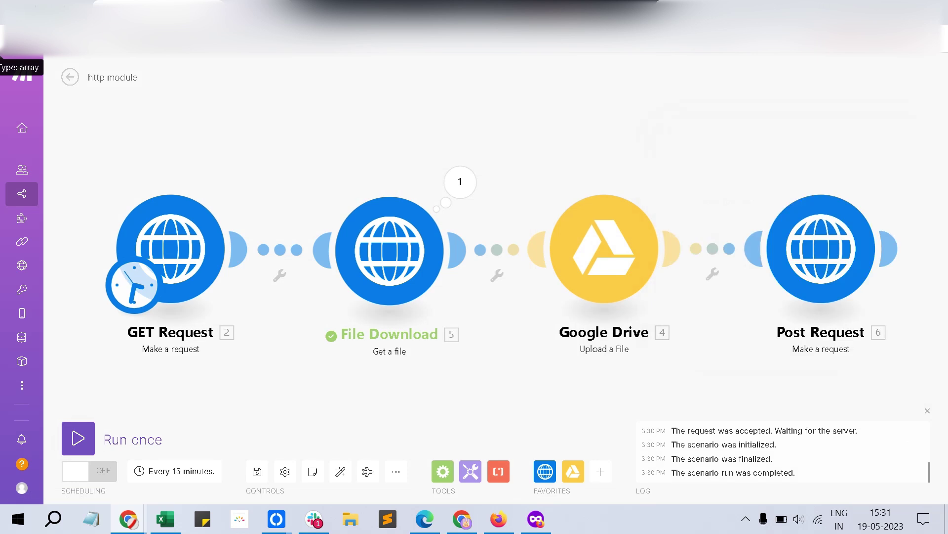
Step: Run the whole scenario once and examine the file ID, web content link and web view link in the Google Drive output
click(78, 438)
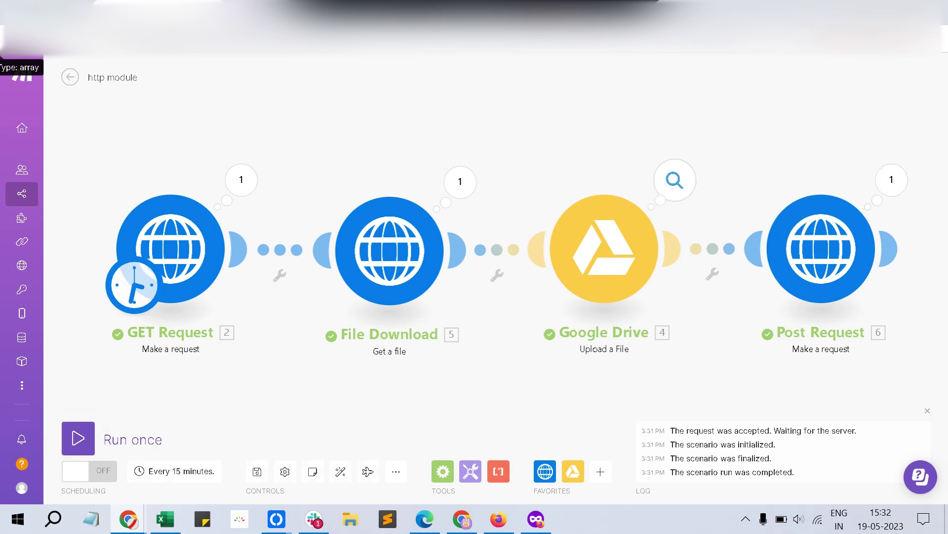
click(675, 179)
scroll(815, 292, down, 6)
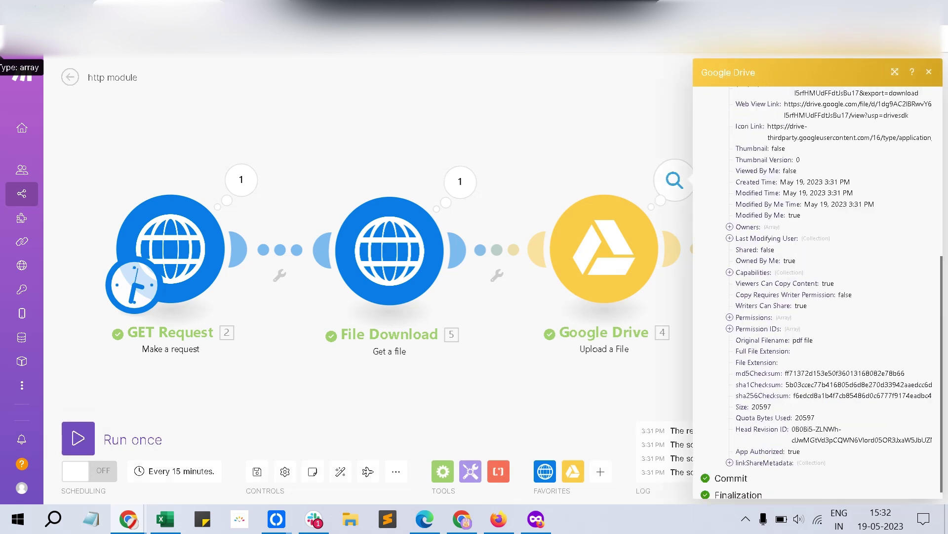
scroll(815, 291, up, 5)
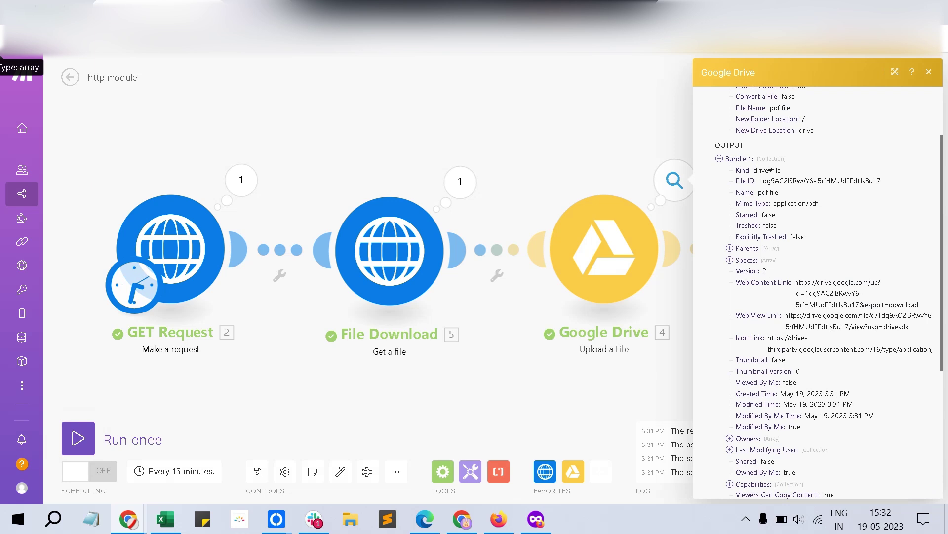
drag(795, 282, 918, 304)
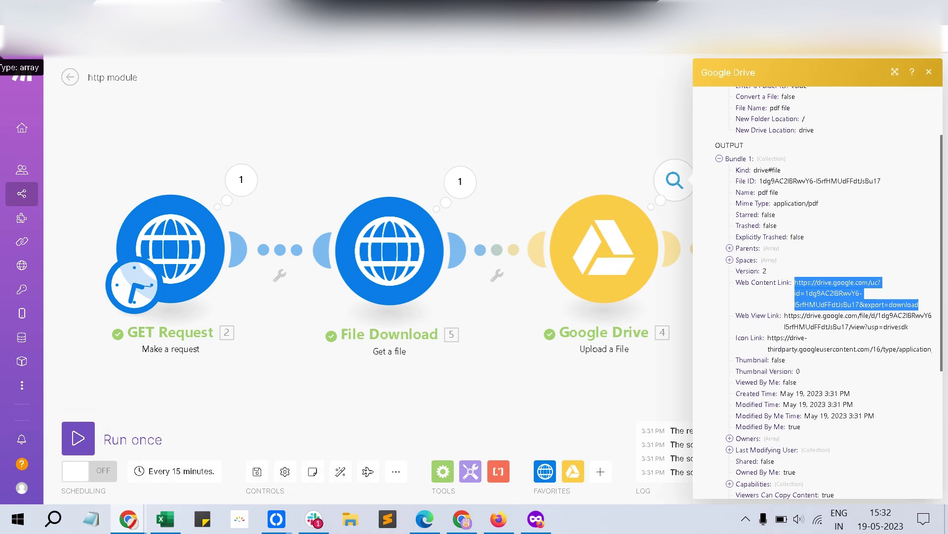
drag(760, 181, 881, 181)
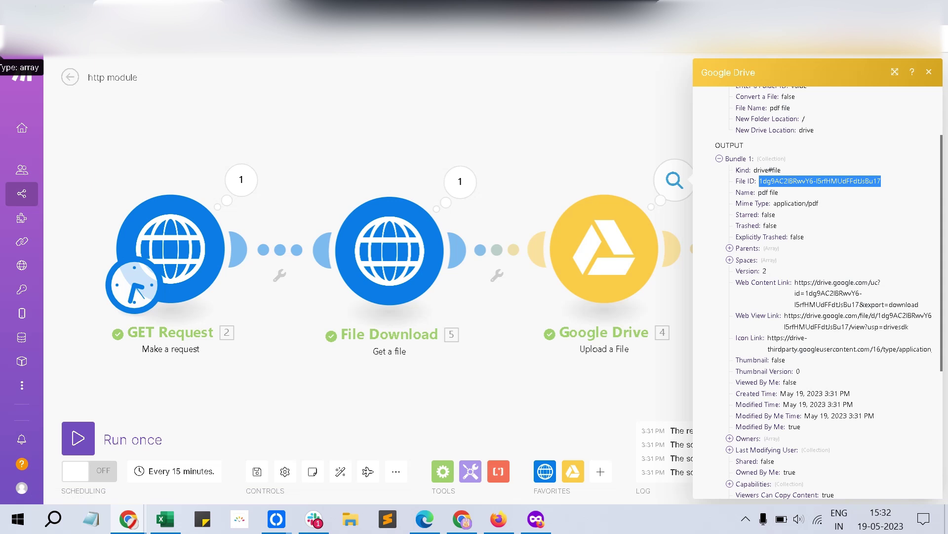
drag(795, 282, 907, 305)
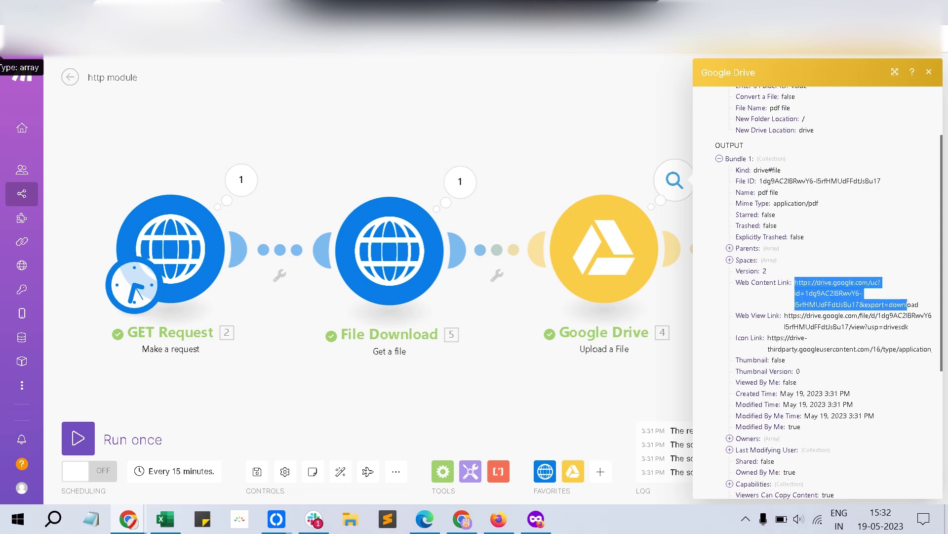
scroll(818, 291, down, 2)
drag(785, 241, 814, 253)
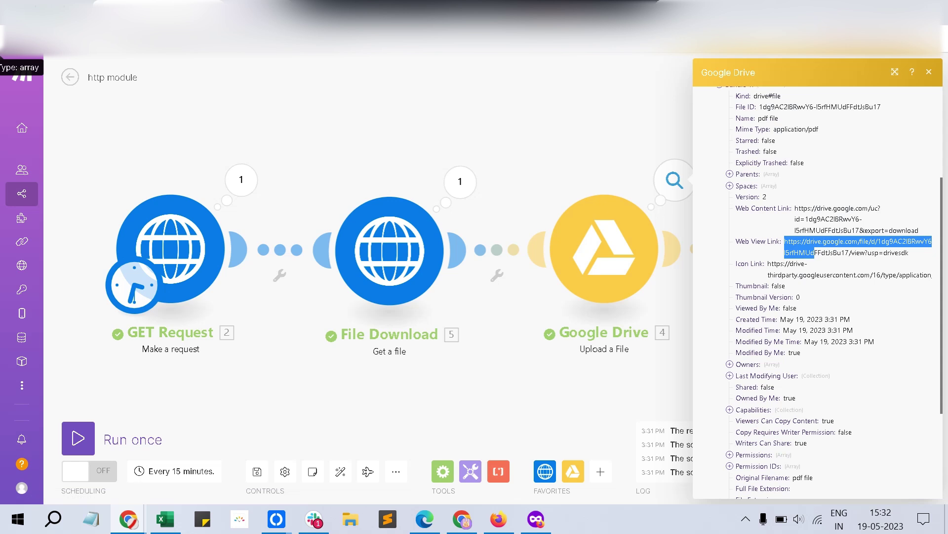
Step: Open the Post Request module's settings, and switch to HighLevel to view the Custom Values list in its settings
key(Escape)
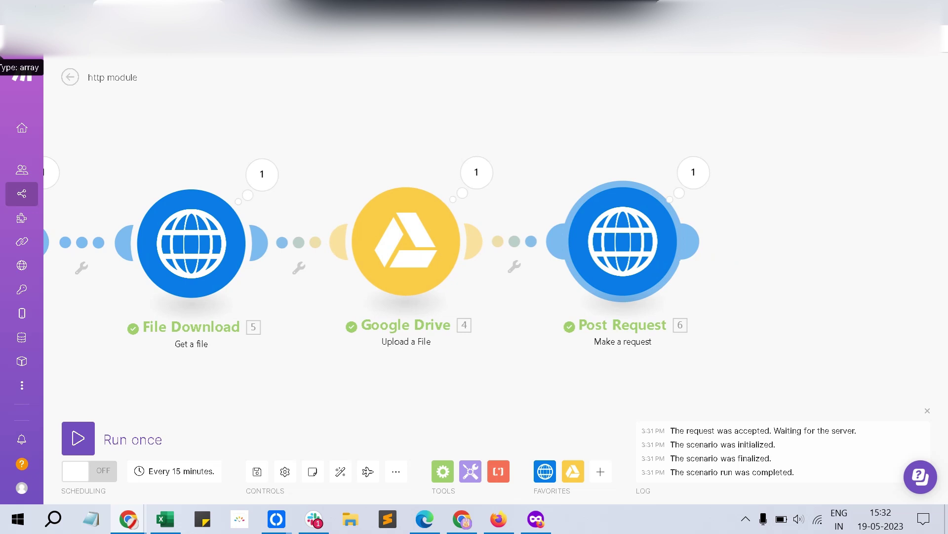
click(623, 241)
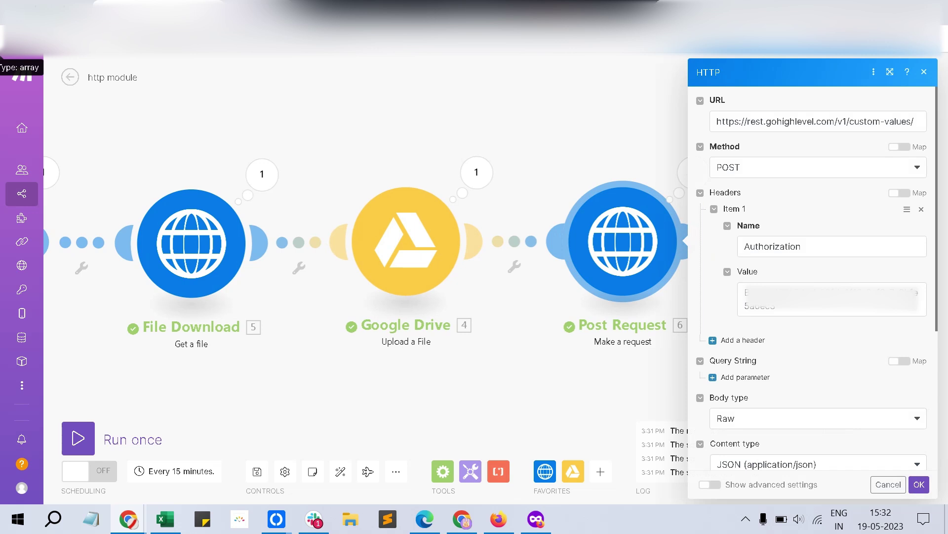
click(536, 518)
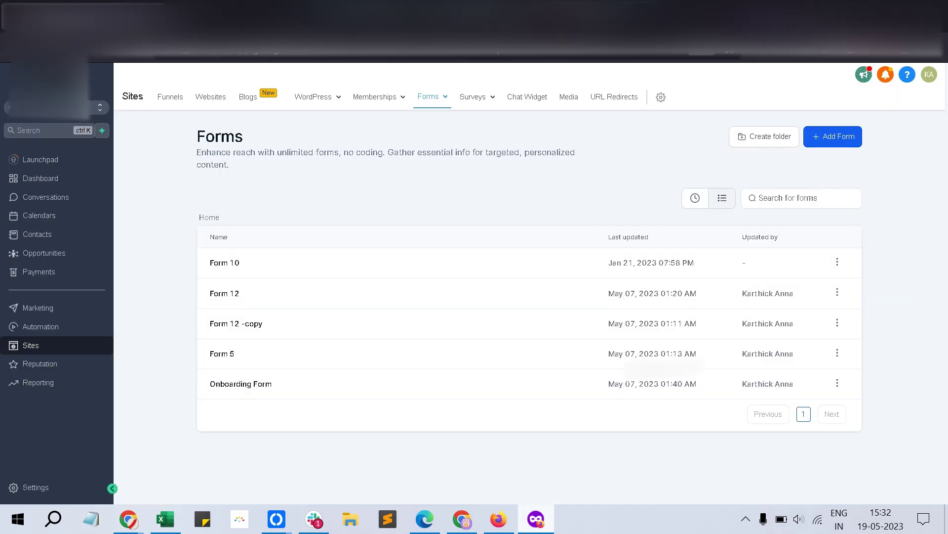
click(35, 487)
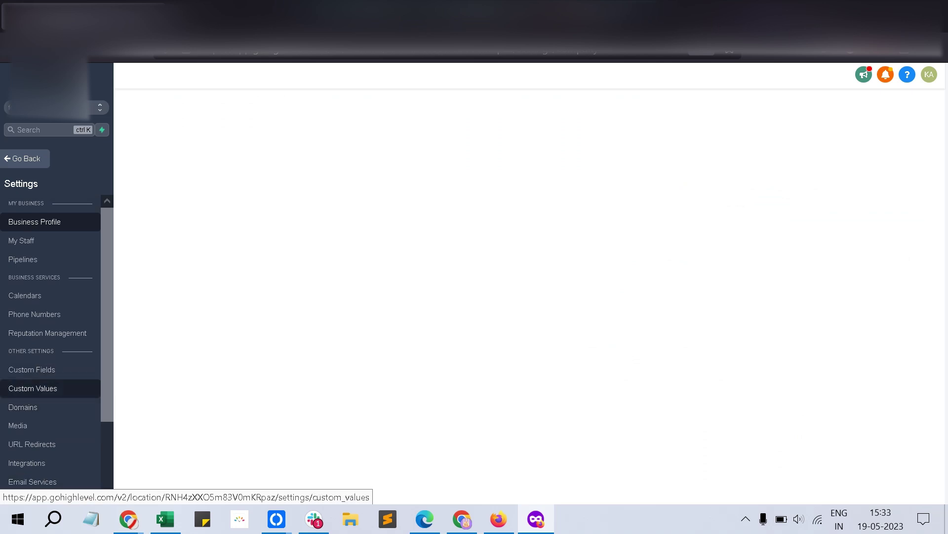
click(32, 387)
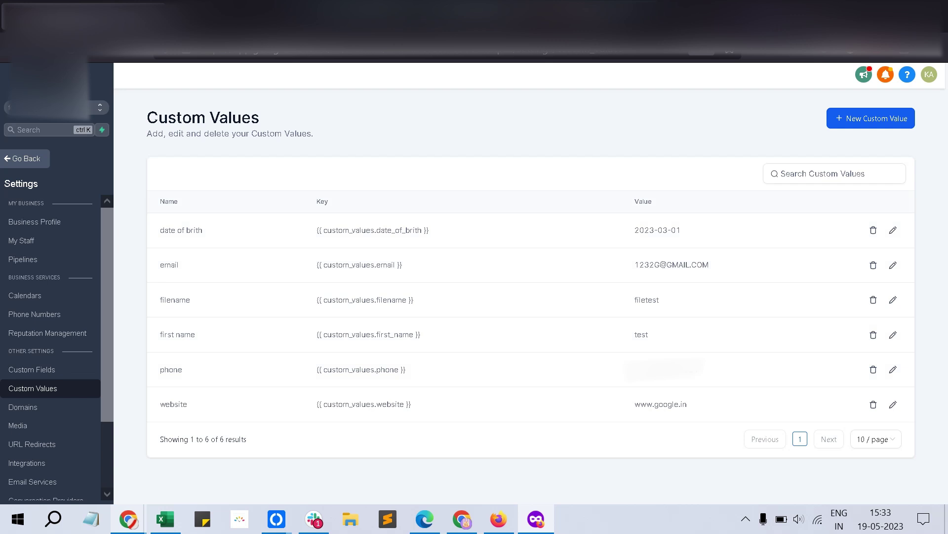
Step: Return to Make and review the Post Request module's URL, method, authorization header, body type, content type and request content
mouse_move(128, 519)
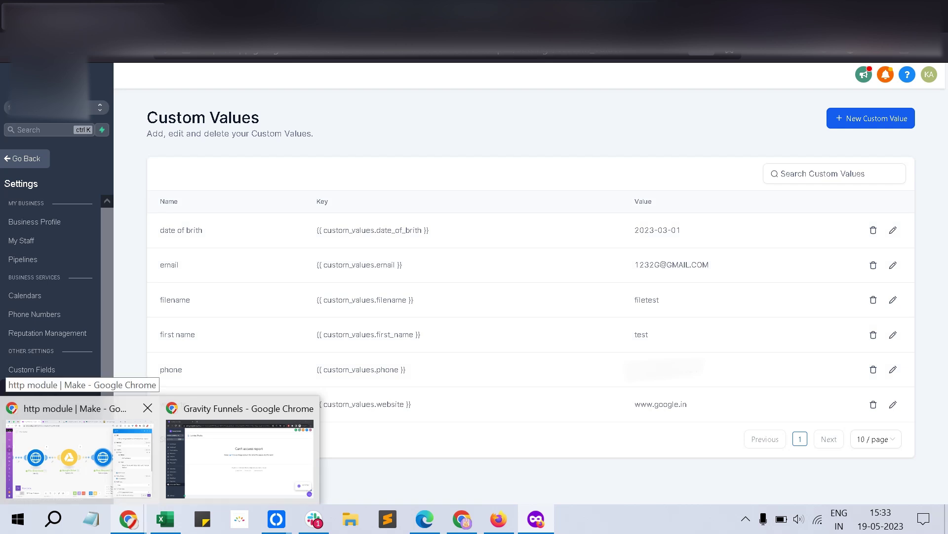
click(79, 445)
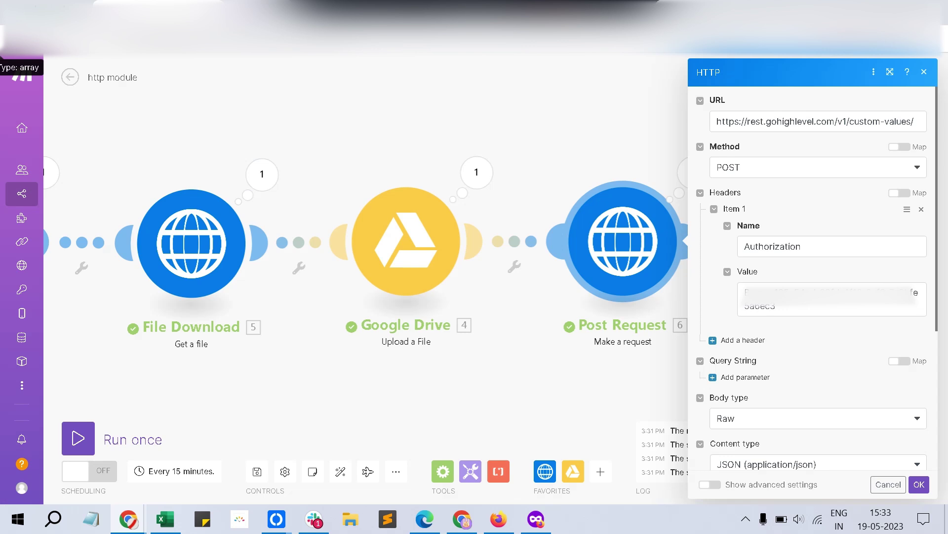
scroll(813, 276, down, 3)
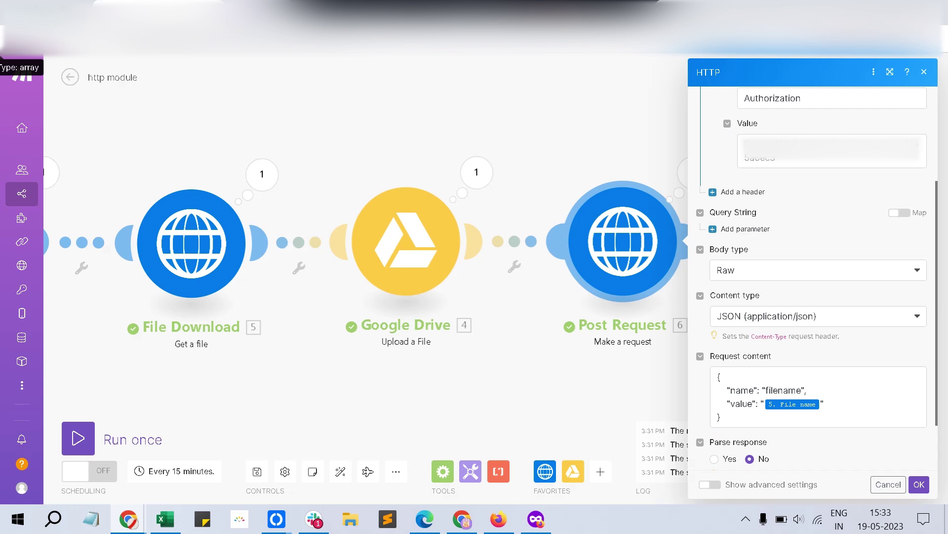
scroll(812, 276, down, 1)
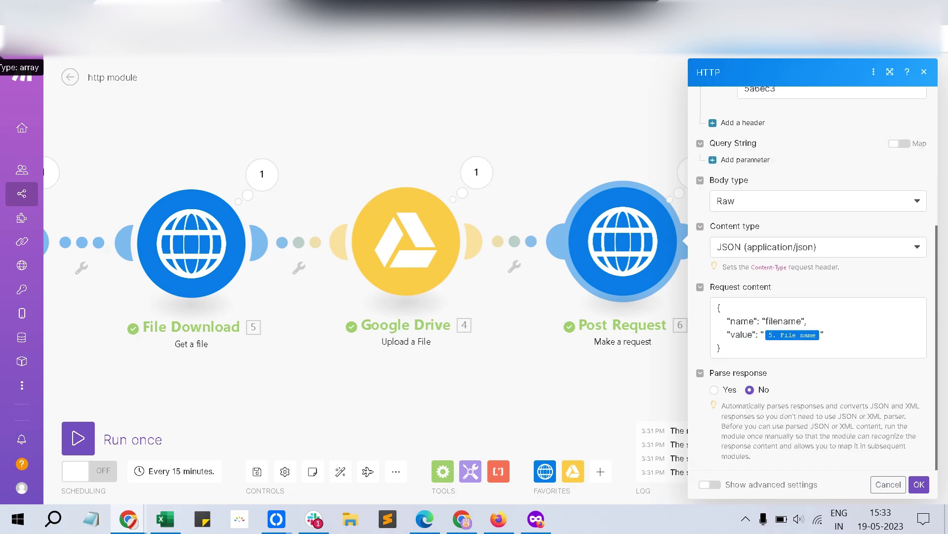
scroll(813, 277, up, 4)
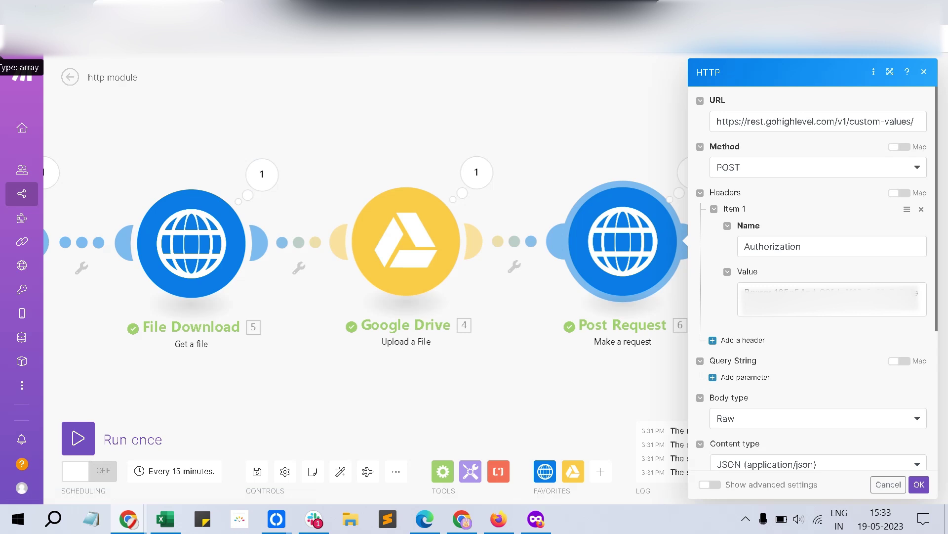
scroll(813, 277, down, 3)
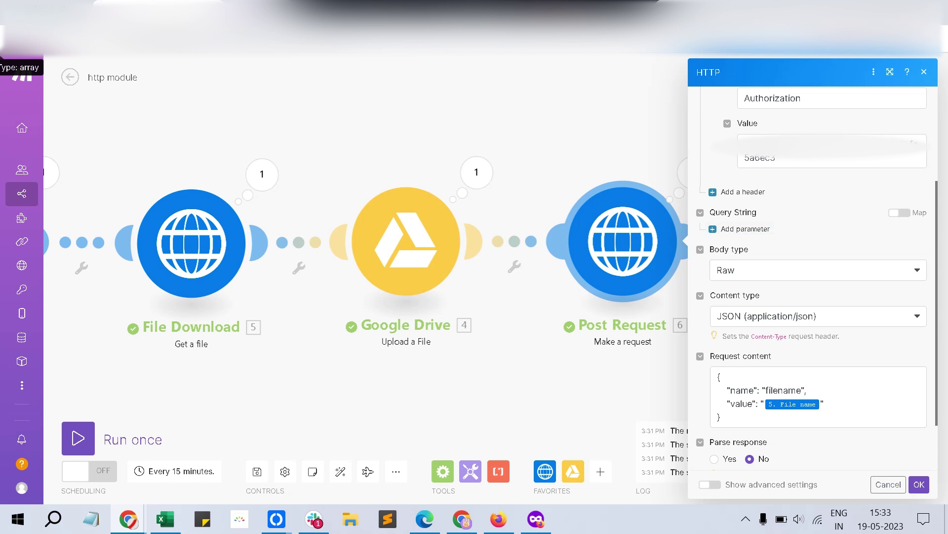
scroll(813, 276, down, 2)
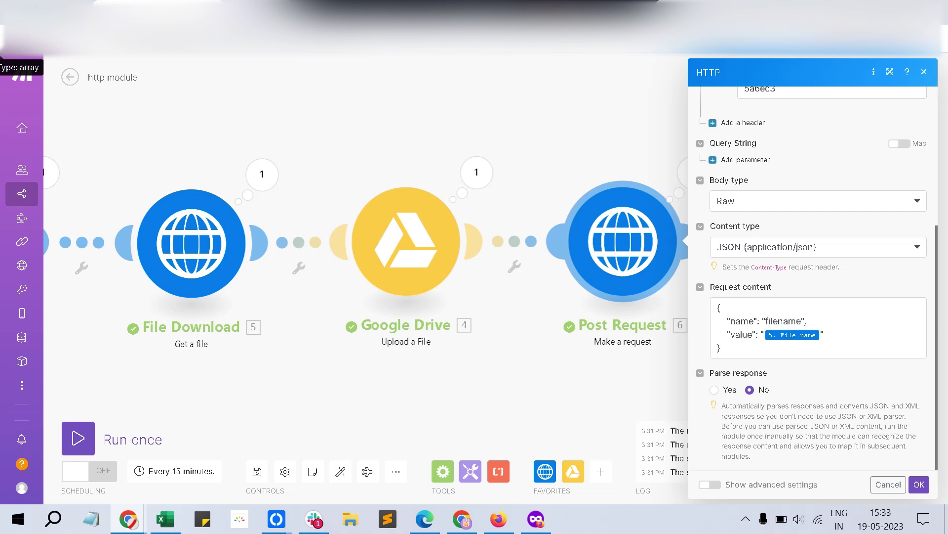
Step: Change the name in the Post Request module's JSON request content to "fileurl"
click(770, 320)
key(ctrl+a)
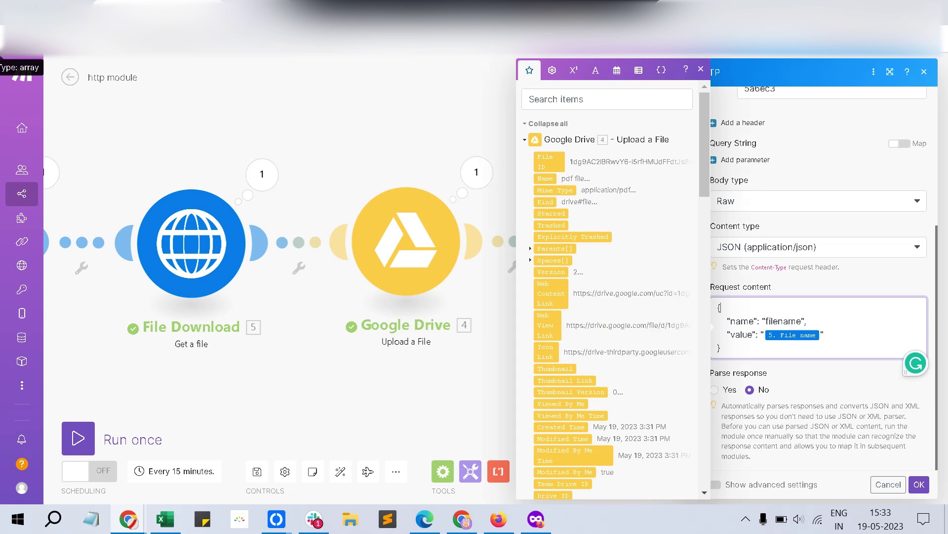
drag(720, 321, 717, 307)
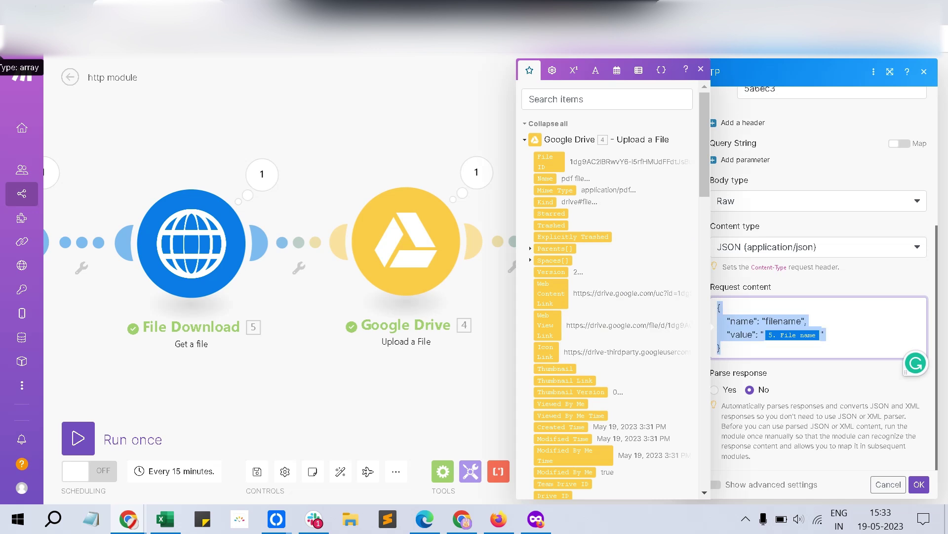
click(721, 308)
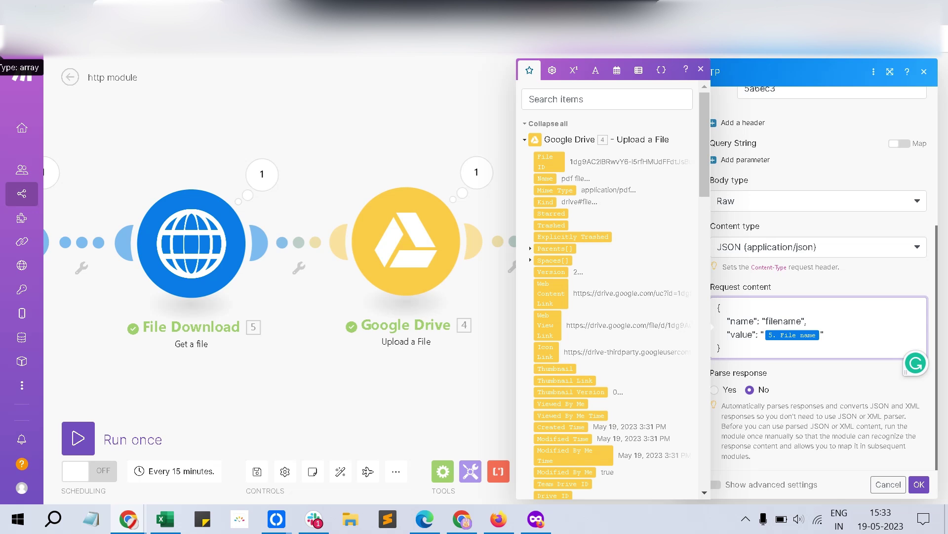
double_click(789, 320)
click(801, 320)
key(BackSpace)
key(BackSpace)
key(BackSpace)
key(BackSpace)
text(utl)
key(BackSpace)
key(BackSpace)
text(rl)
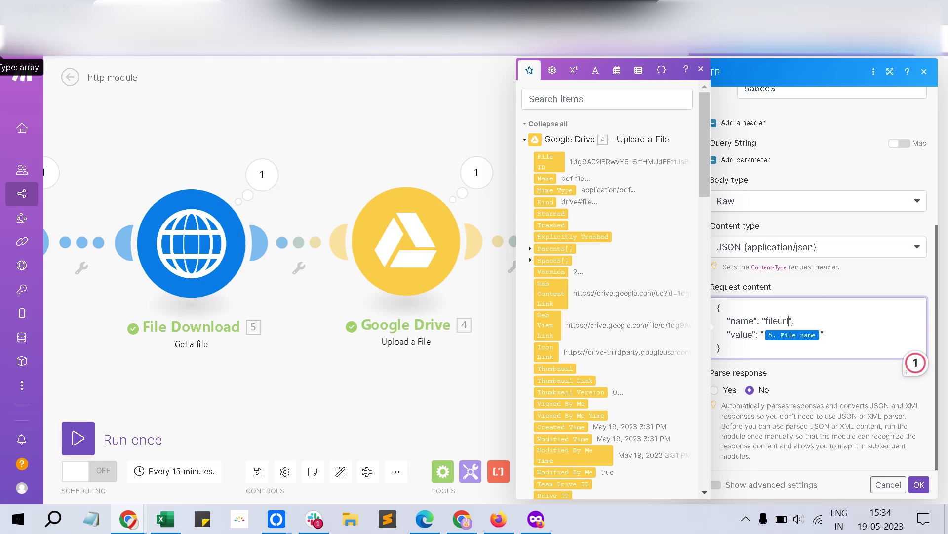
Step: Map the Google Drive module's Web View Link as the "value" in the request content and accept the module settings
key(BackSpace)
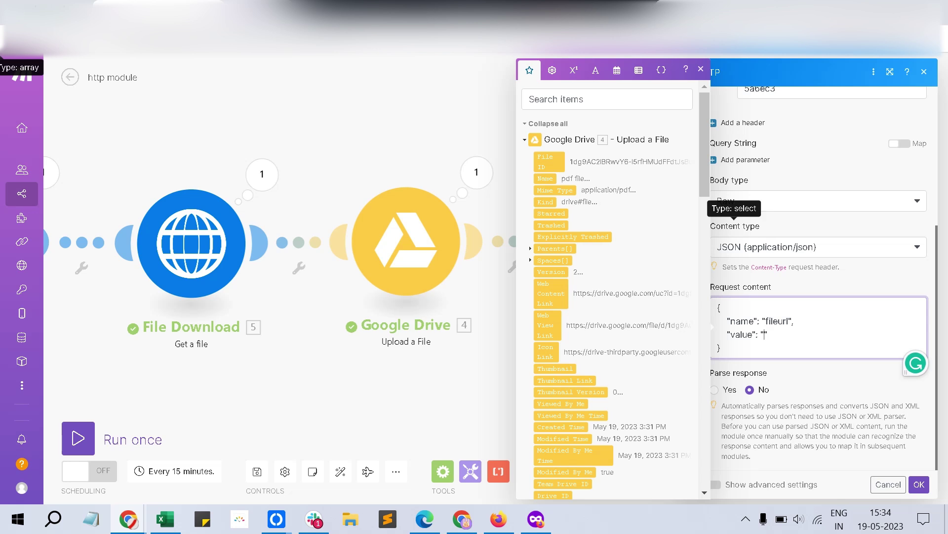
click(547, 123)
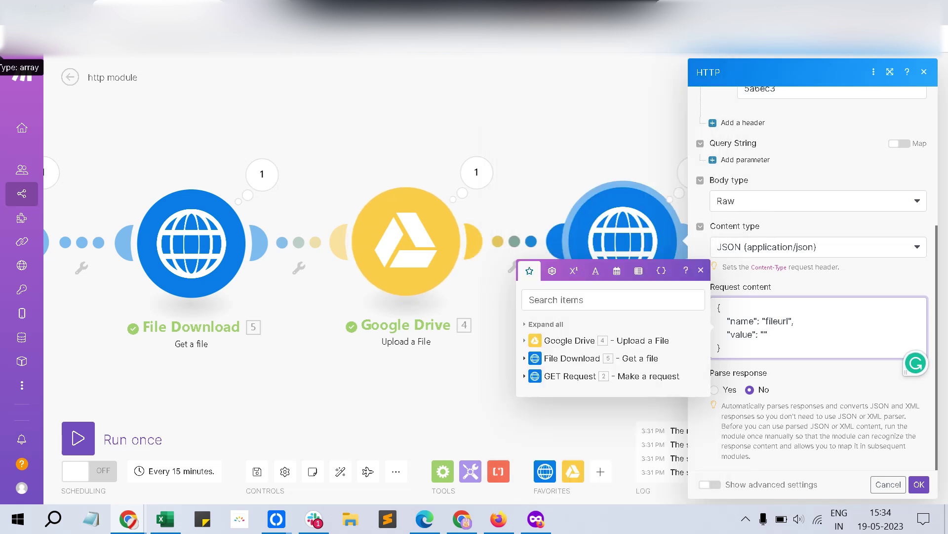
click(607, 340)
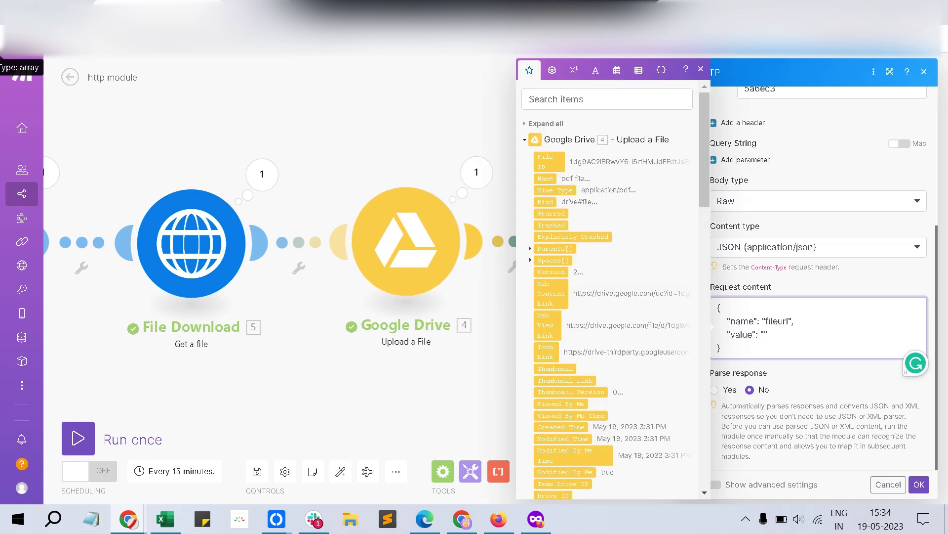
drag(546, 325, 763, 334)
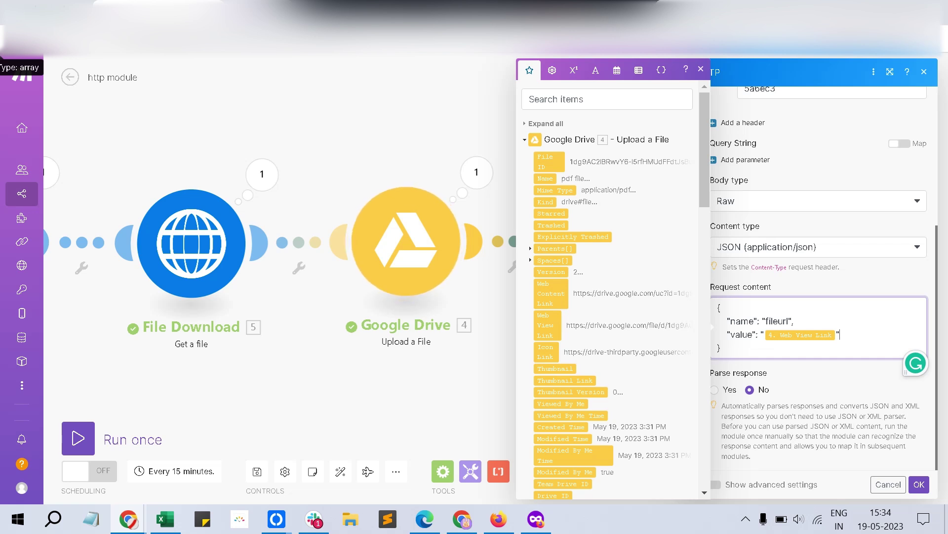
click(919, 484)
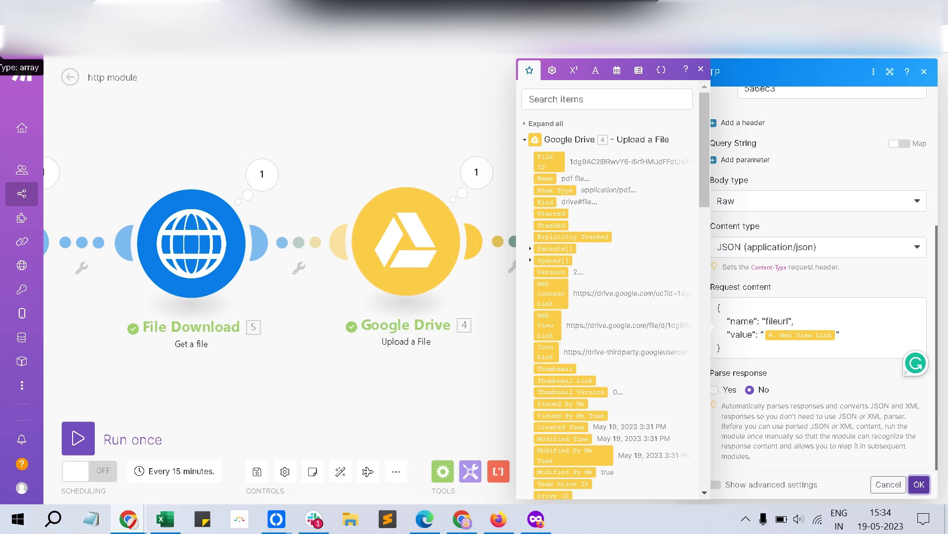
Step: Save the scenario and run all of its modules once
click(257, 471)
right_click(628, 246)
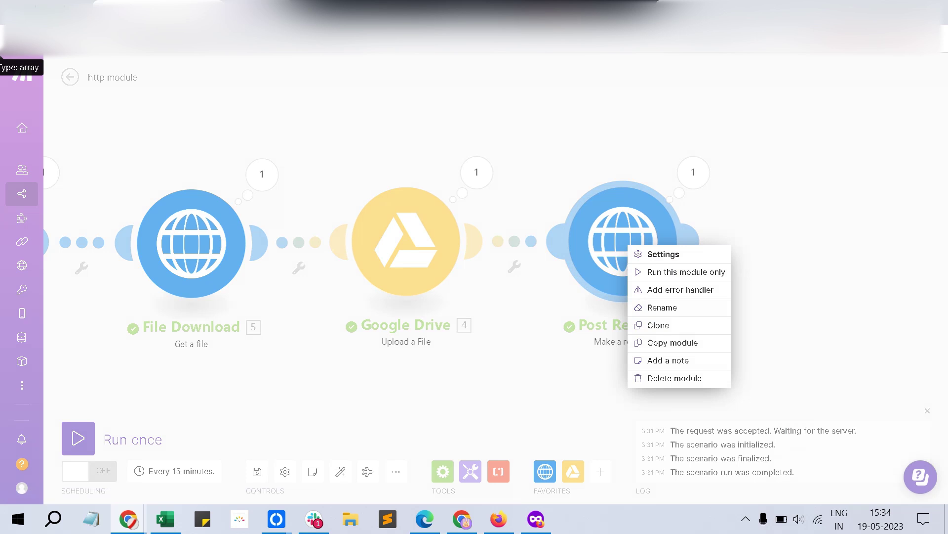
key(Escape)
click(78, 438)
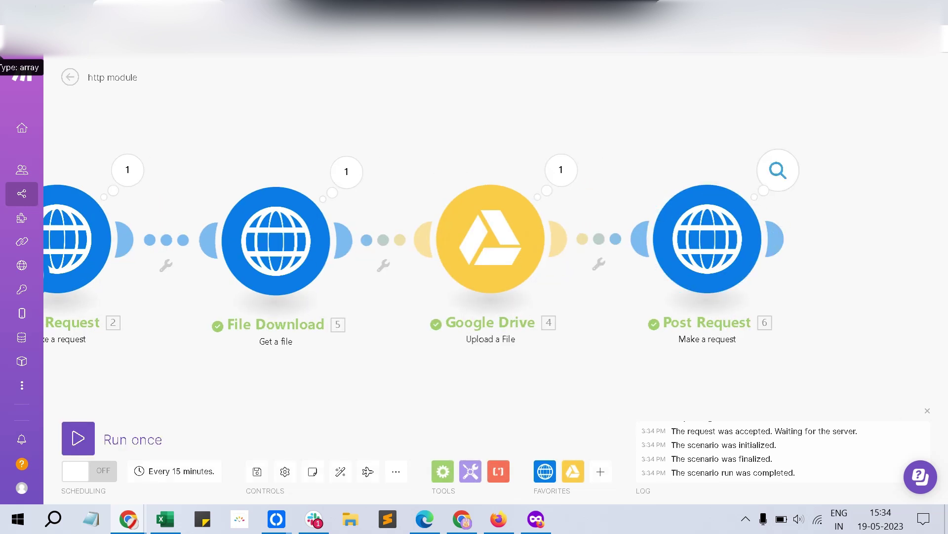
Step: Examine the status code and the returned field name and file link in the Post Request module's output
click(778, 170)
scroll(620, 292, down, 2)
double_click(584, 384)
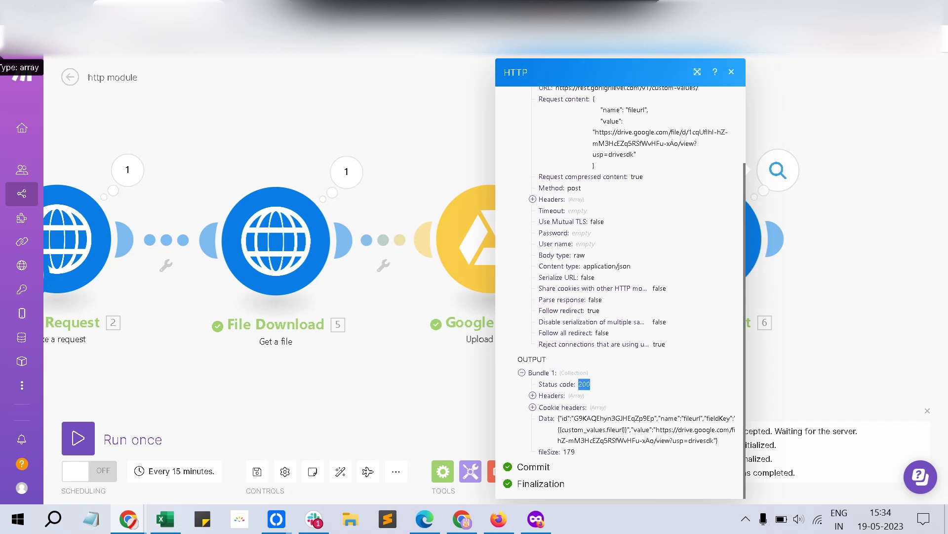
double_click(692, 418)
drag(659, 429, 715, 440)
Step: Switch to HighLevel, check the fileurl entry's link in the Custom Values list, and return to the Make scenario
click(536, 518)
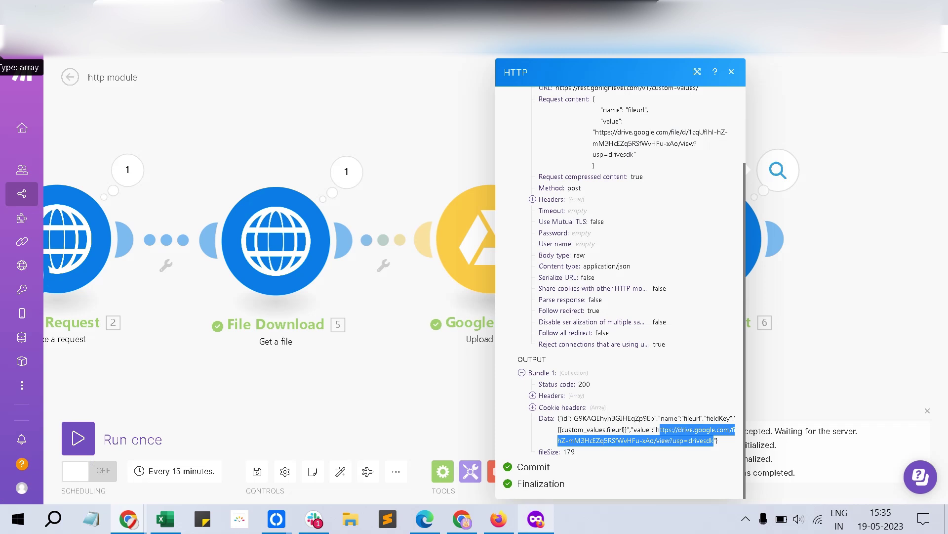
mouse_move(536, 519)
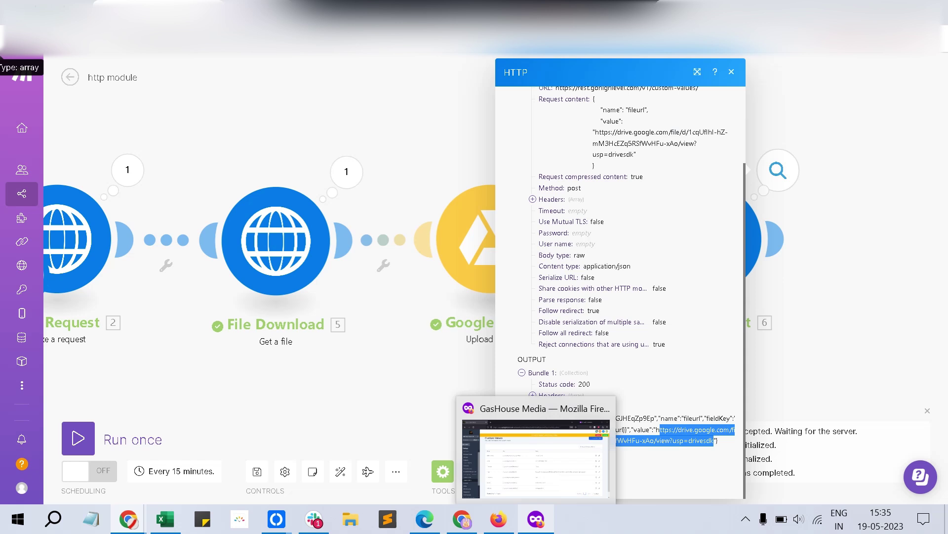
click(536, 457)
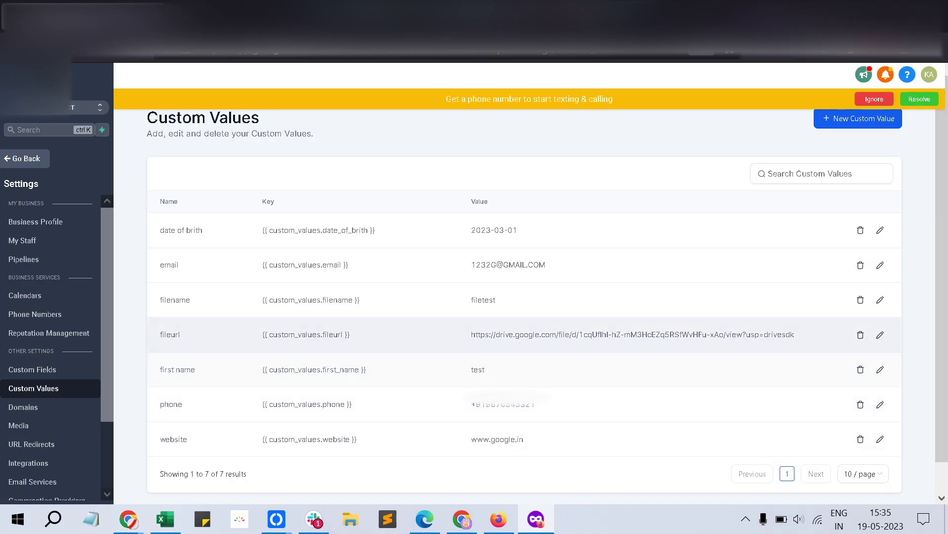
double_click(564, 335)
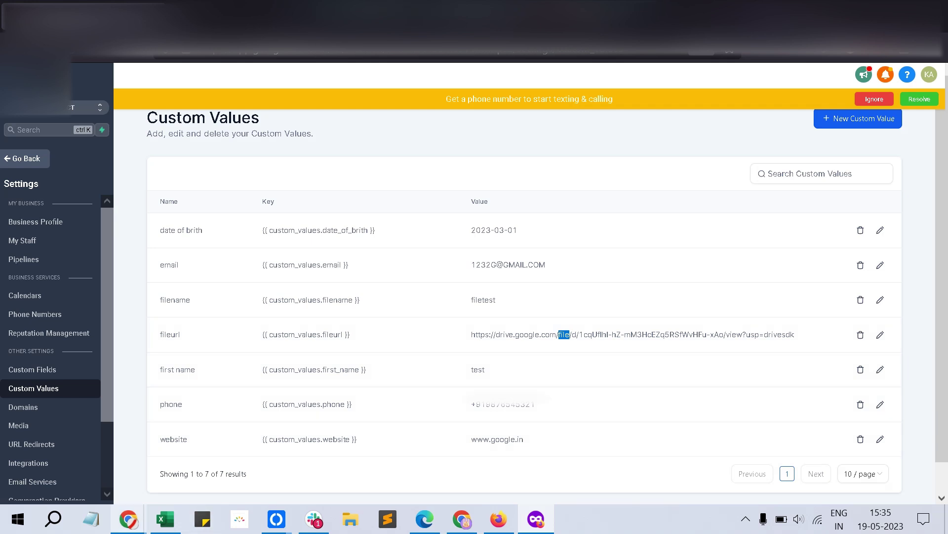
mouse_move(128, 519)
click(77, 442)
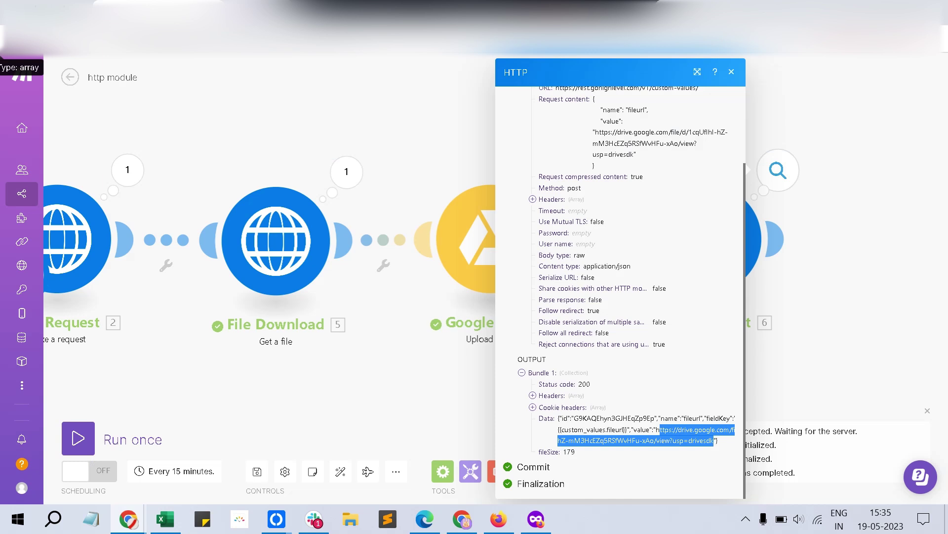